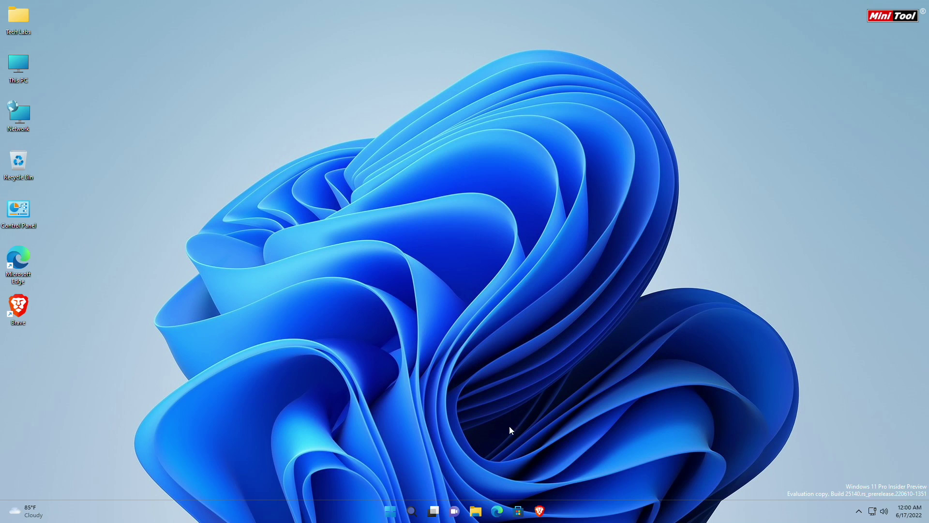
Open the MiniTool ShadowMaker product page (minitool.com/backup) in Brave and scroll to Main Features and back.
click(539, 511)
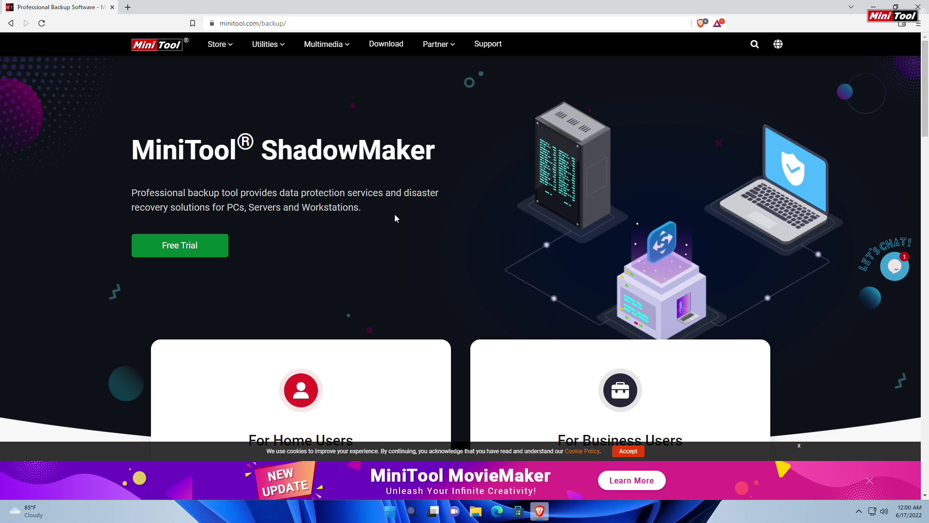
scroll(395, 217, down, 13)
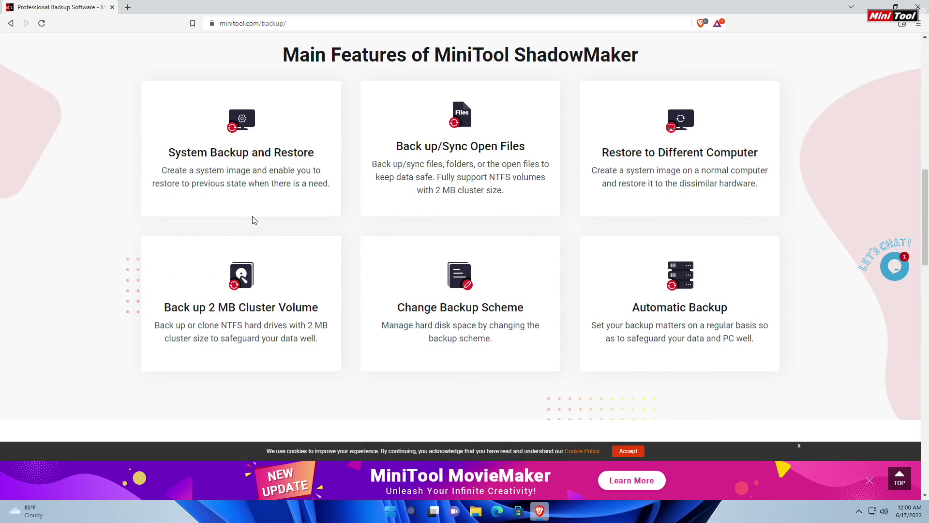
scroll(367, 223, up, 13)
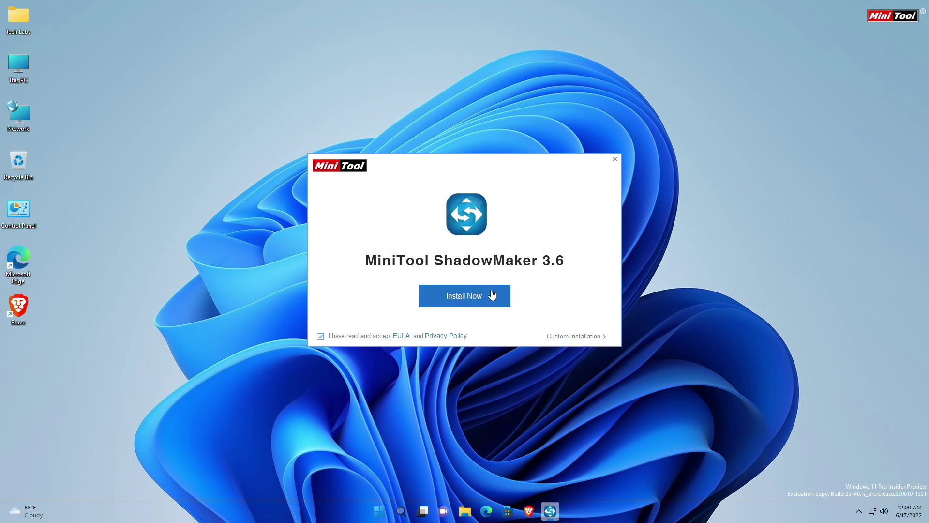
Install MiniTool ShadowMaker 3.6 and launch it once installation finishes.
click(492, 294)
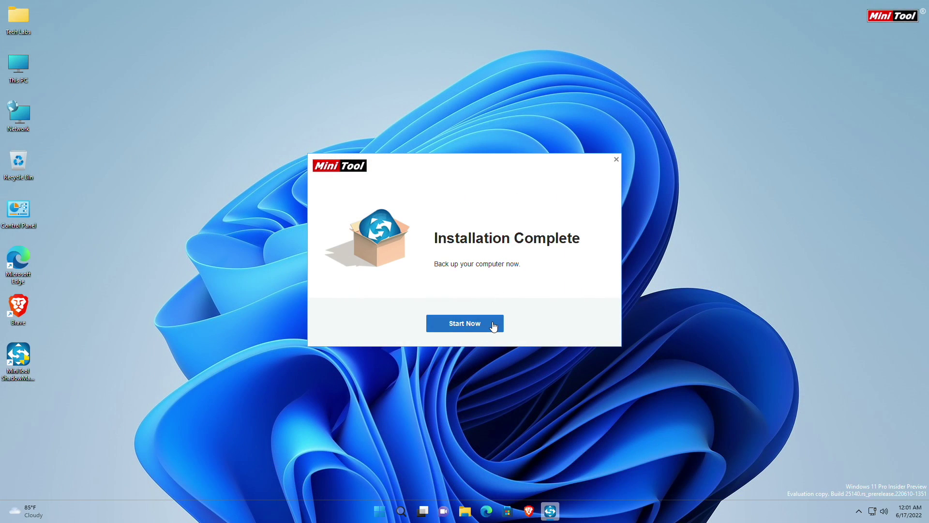
click(493, 327)
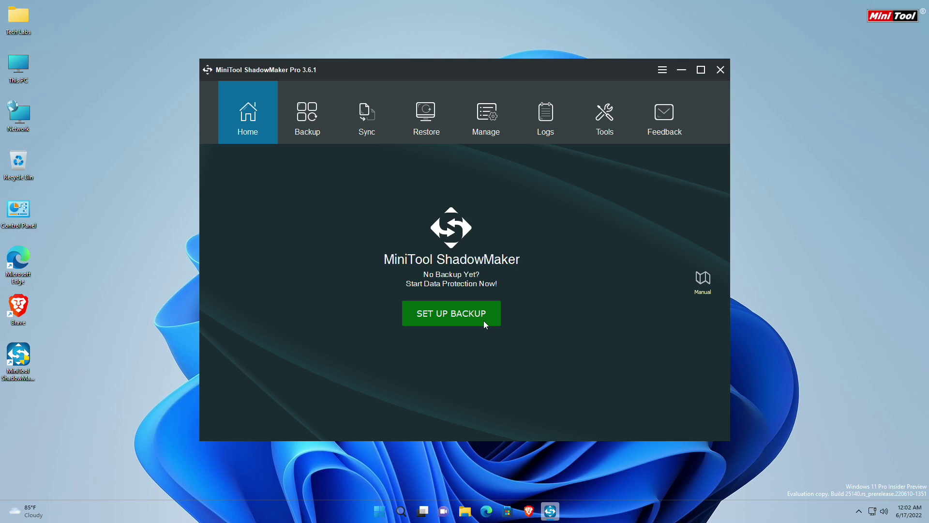
Start a new backup with the system and C: partitions as the Disk and Partitions source.
click(465, 322)
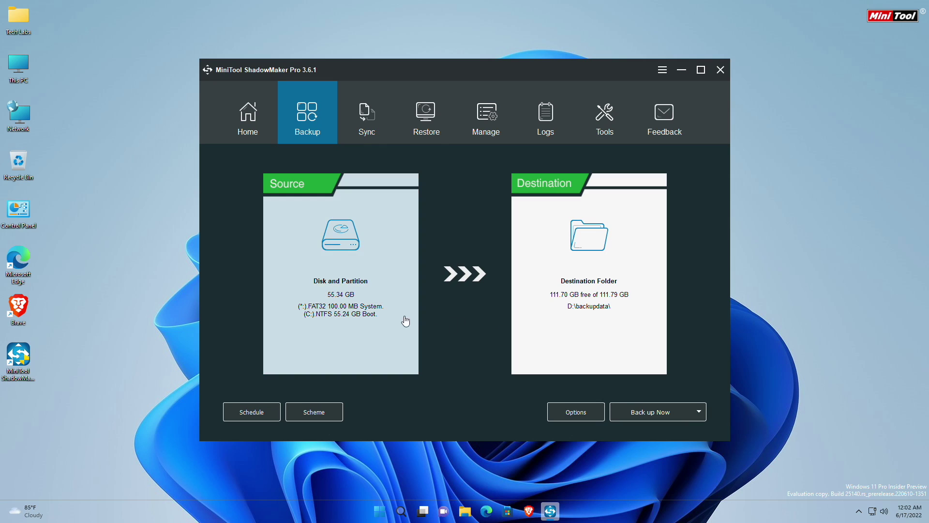
click(363, 273)
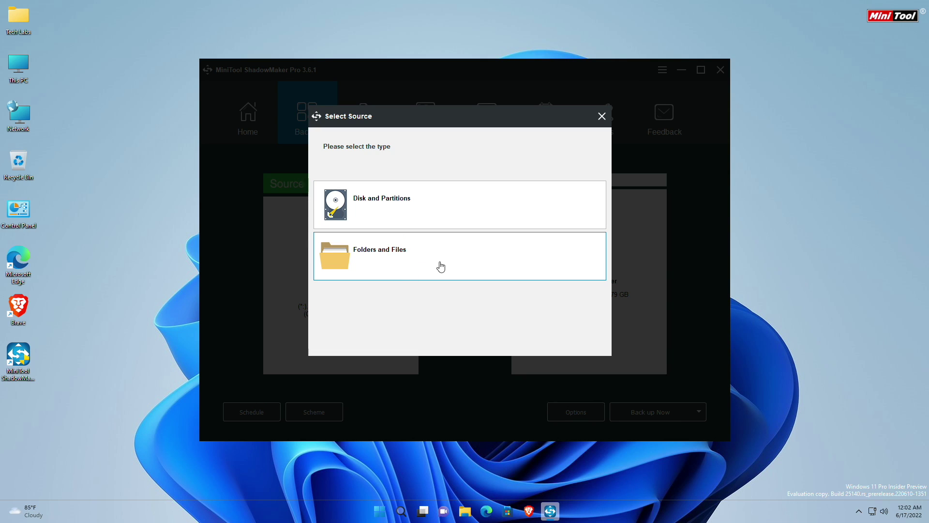
click(435, 206)
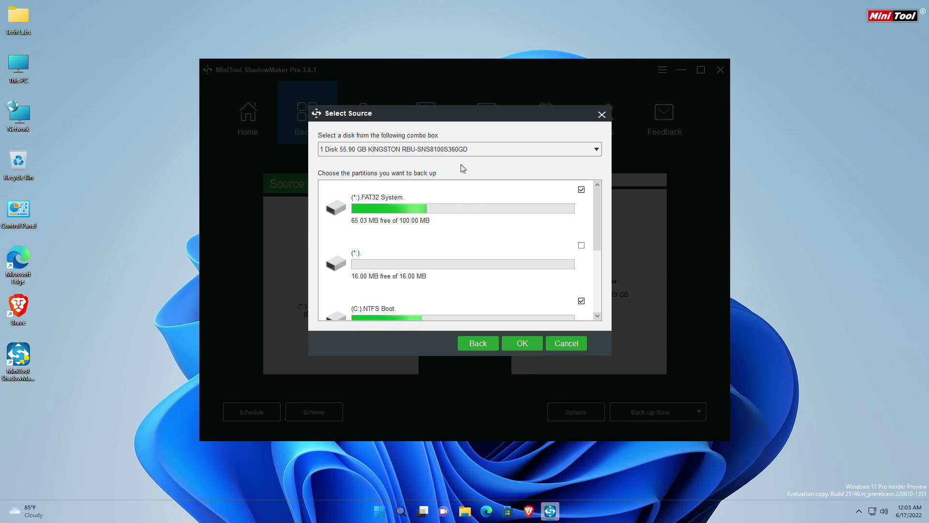
click(533, 345)
Set the backup destination to the root of the 120 GB drive D:.
click(585, 279)
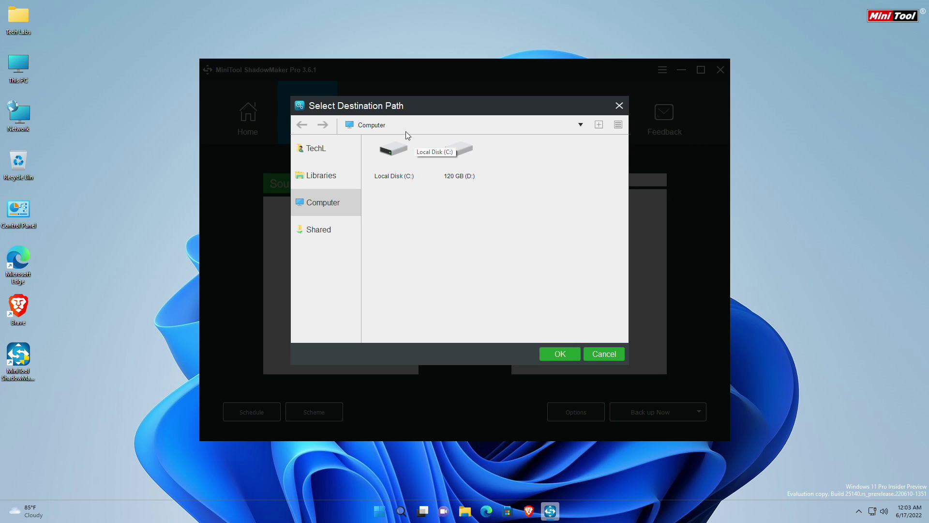
click(471, 170)
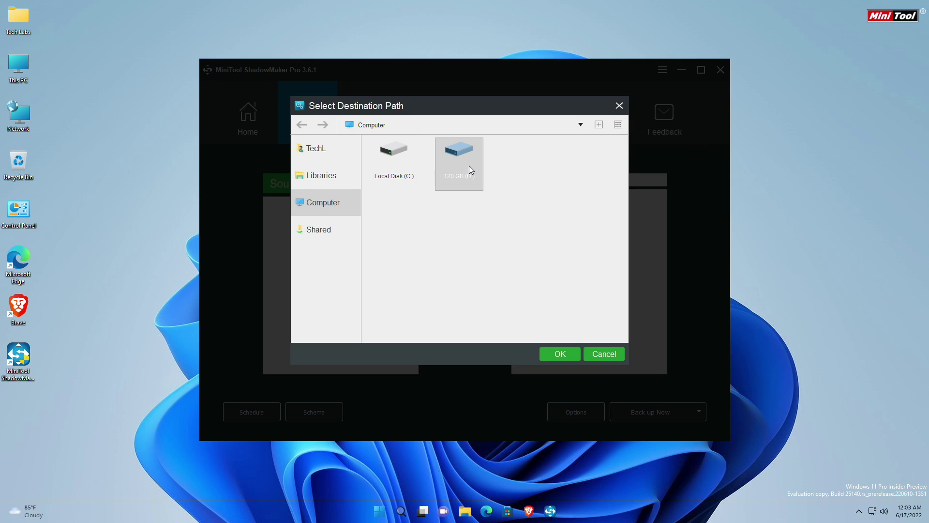
click(561, 353)
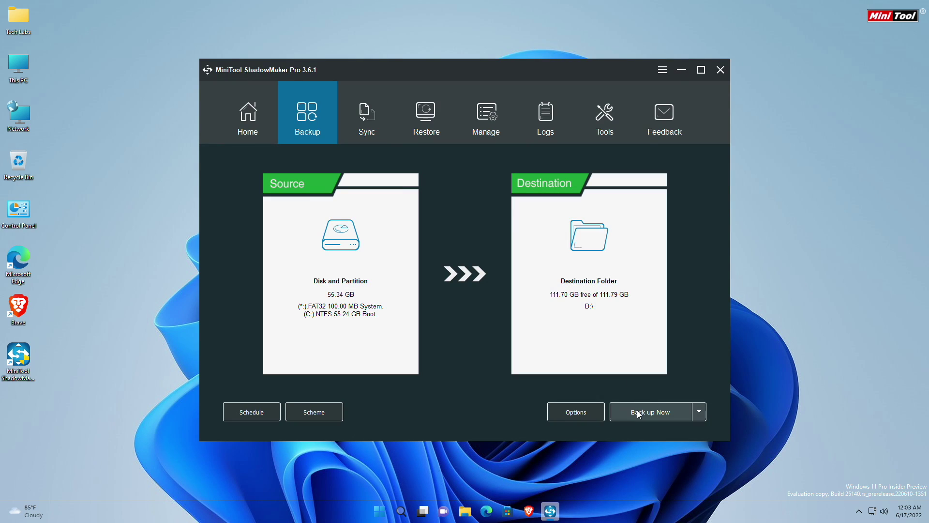
Open the Drive Image Options for the system-partition backup.
click(581, 409)
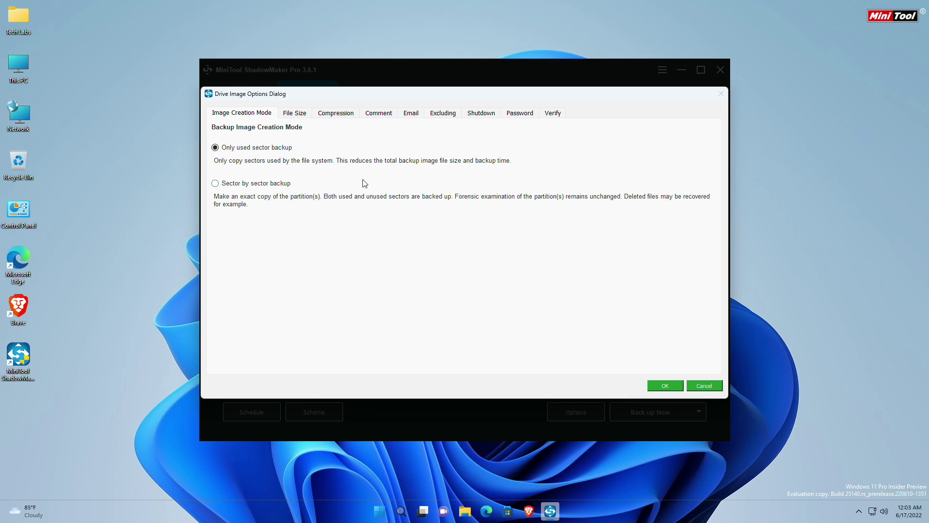
Review the File Size, Compression and Comment image options, keeping compression at Medium (Recommended).
click(304, 116)
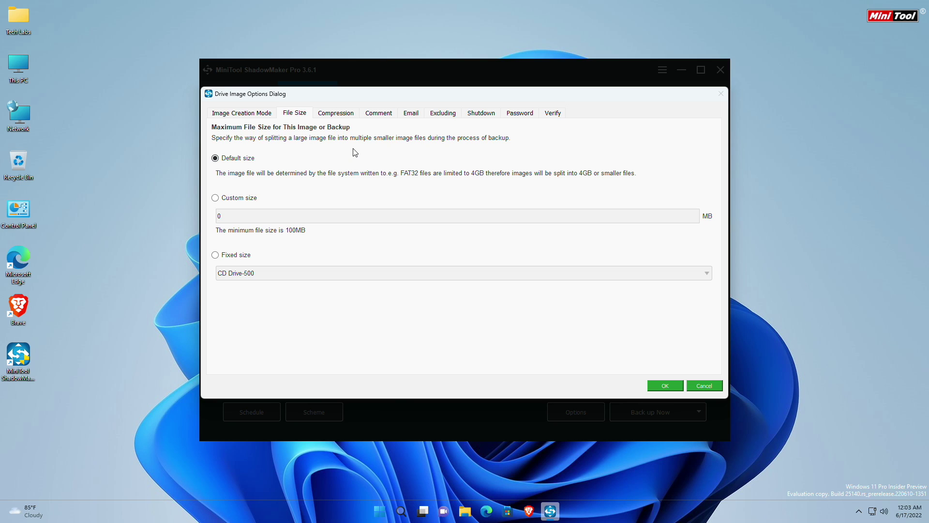
click(343, 117)
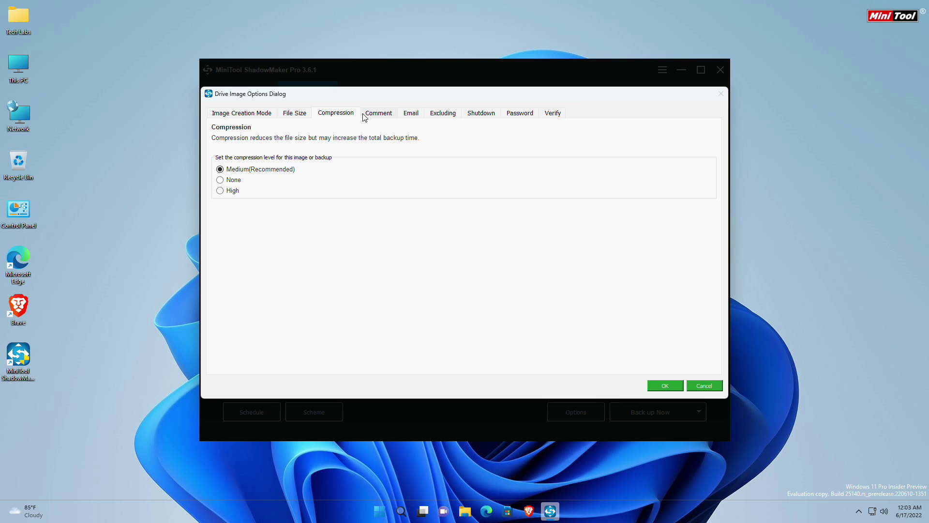
click(382, 119)
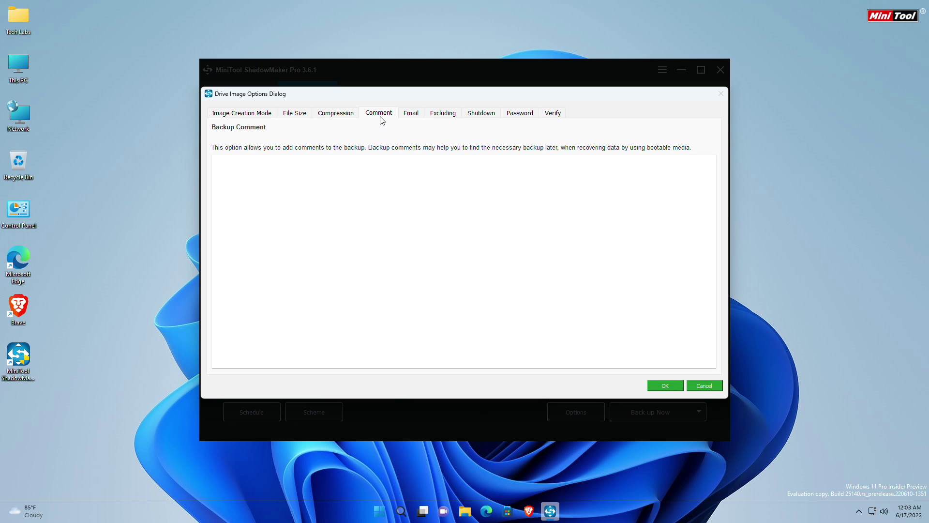
Review the Email, Excluding and Shutdown image options, leaving automatic shutdown unchecked.
click(411, 120)
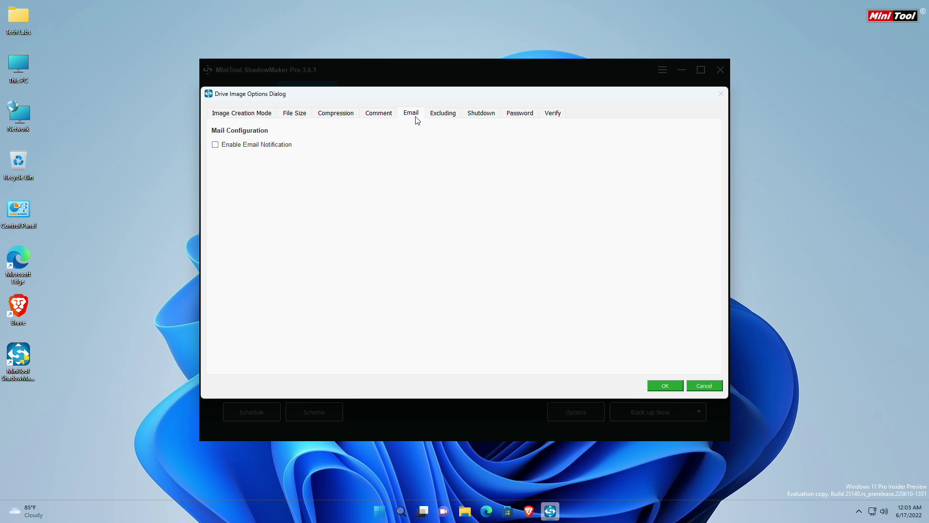
click(446, 114)
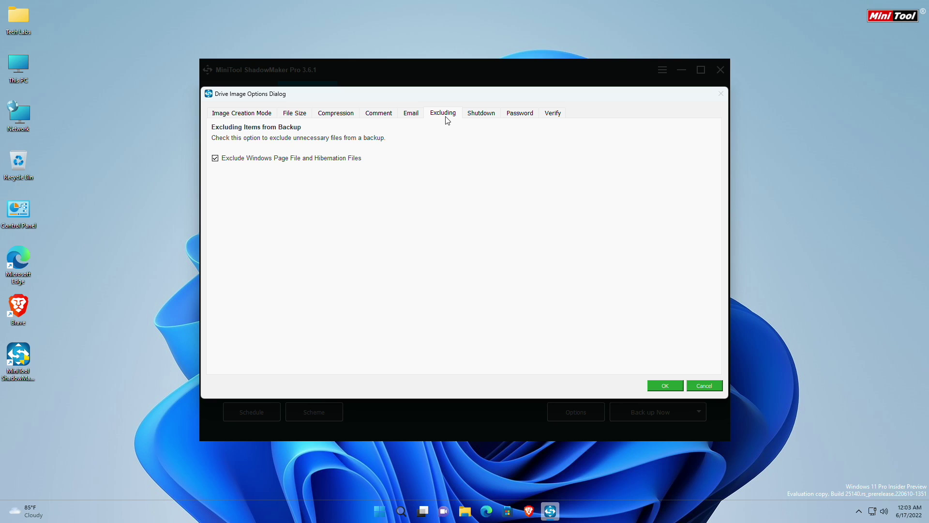
click(475, 118)
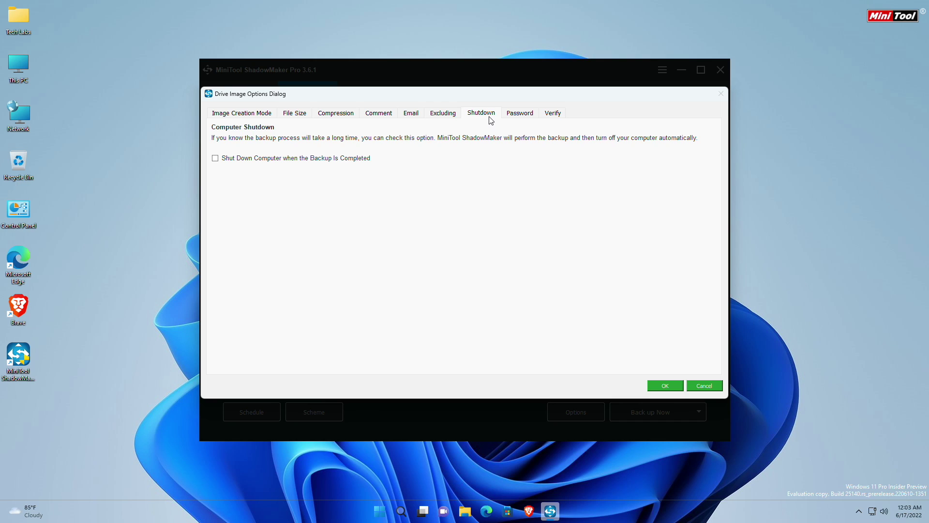
Review the Password and Verify options, return to Image Creation Mode and accept the defaults with OK.
click(521, 119)
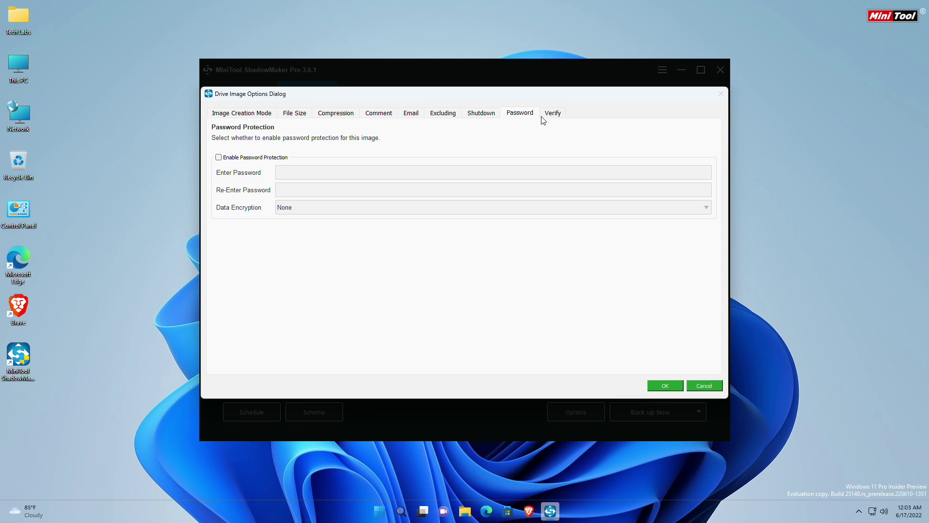
click(552, 118)
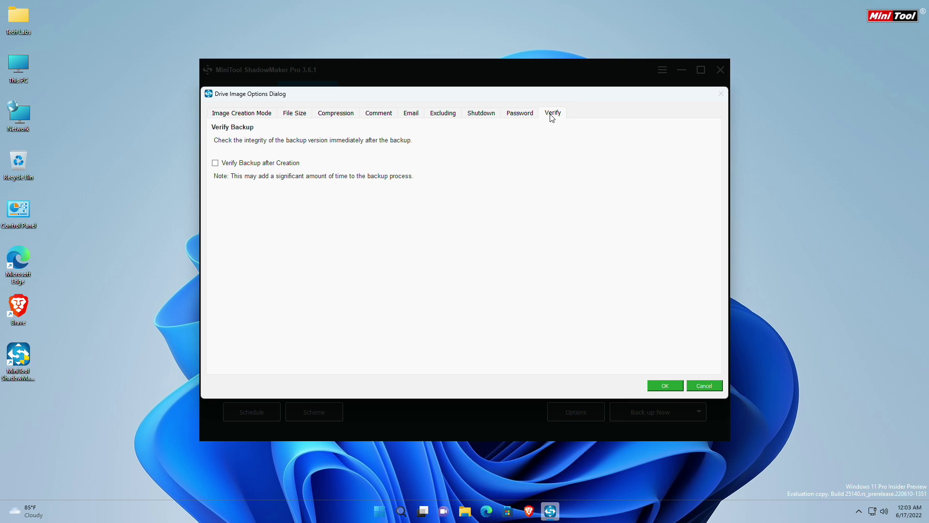
click(258, 116)
click(664, 385)
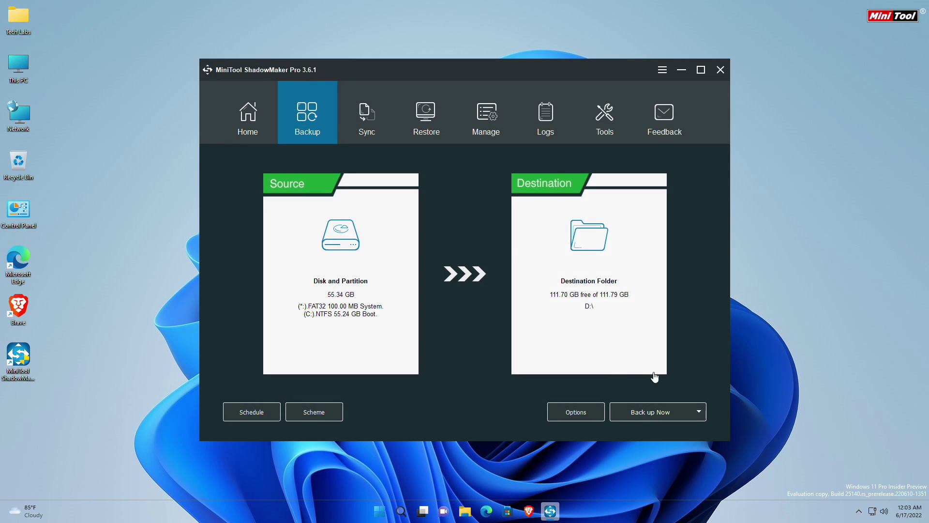
Turn on a Daily backup schedule at 00:03 after previewing Weekly, Monthly and On Event.
click(259, 411)
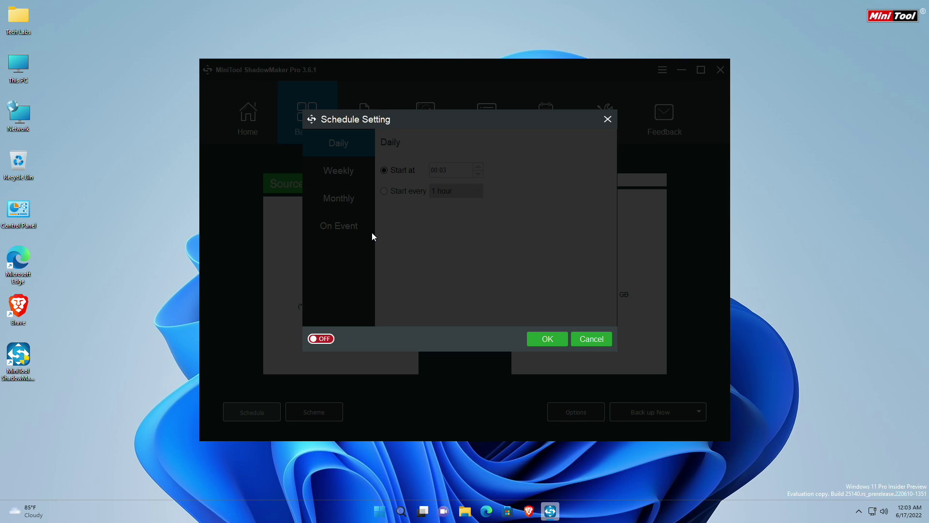
click(317, 341)
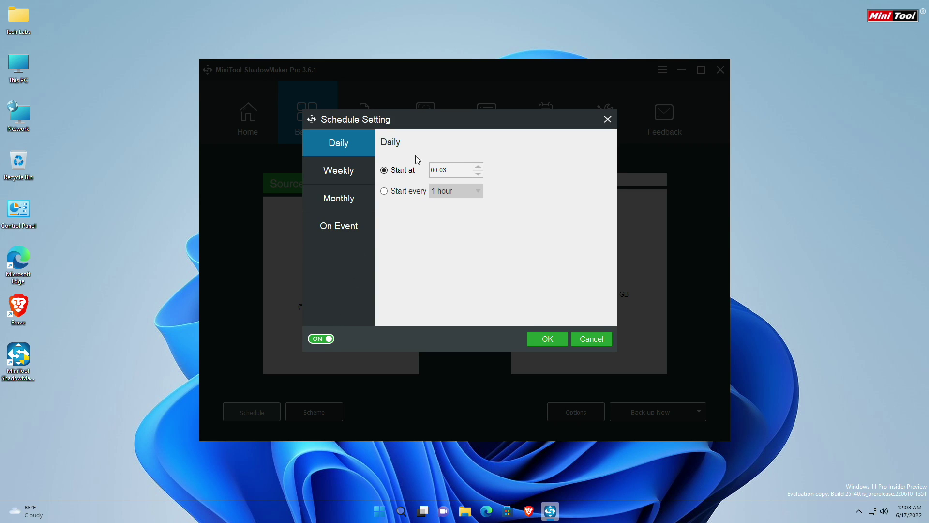
click(362, 176)
click(356, 198)
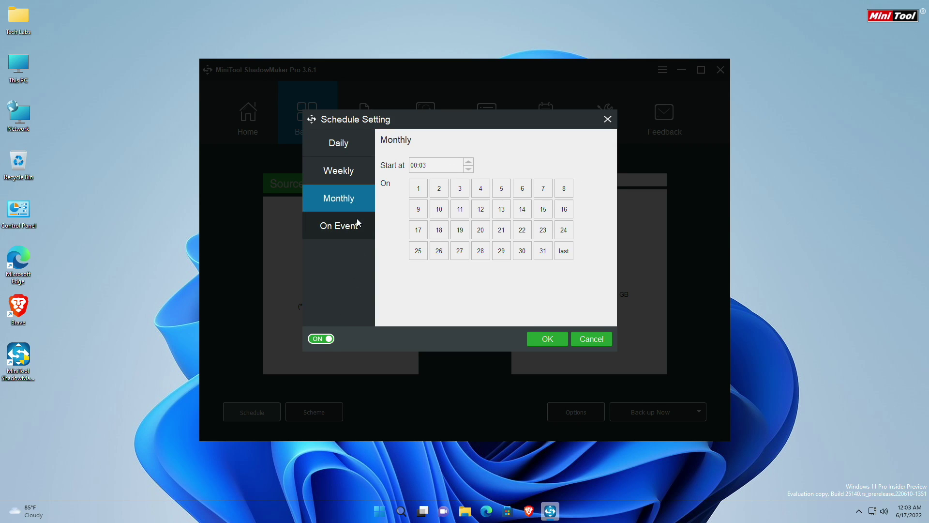
click(358, 219)
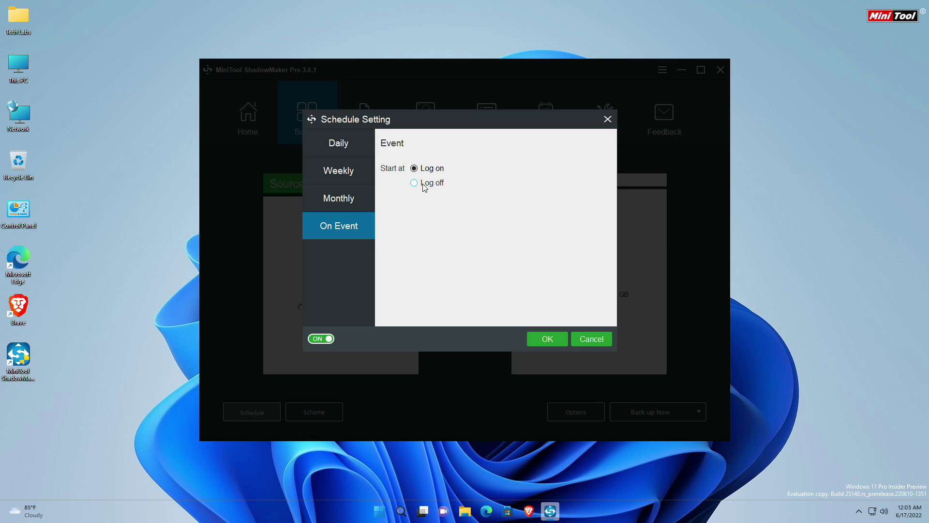
click(354, 149)
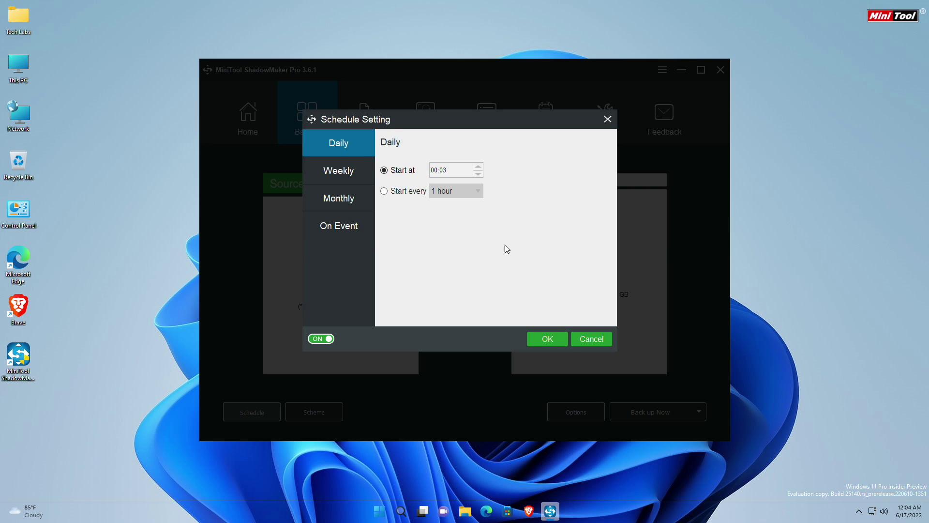
click(583, 343)
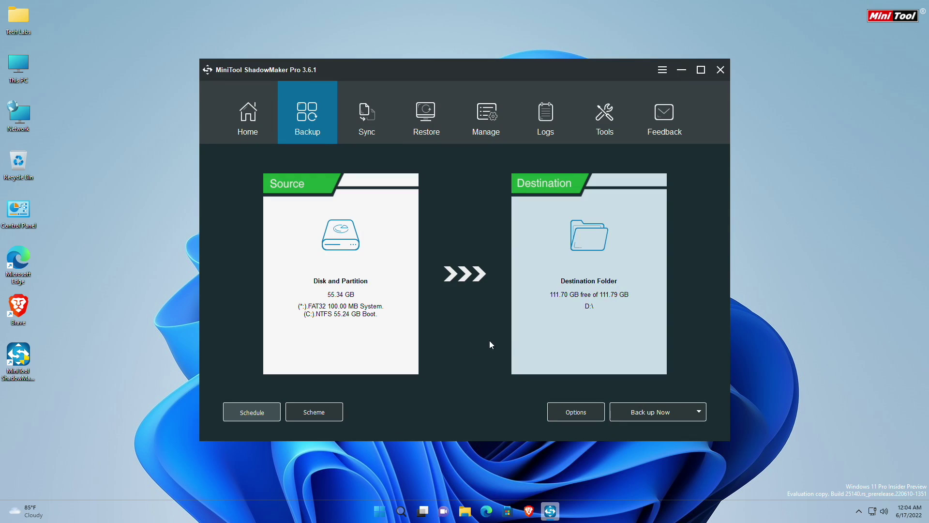
Preview the Full, Incremental and Differential backup schemes, then cancel without changing the scheme.
click(329, 406)
click(331, 326)
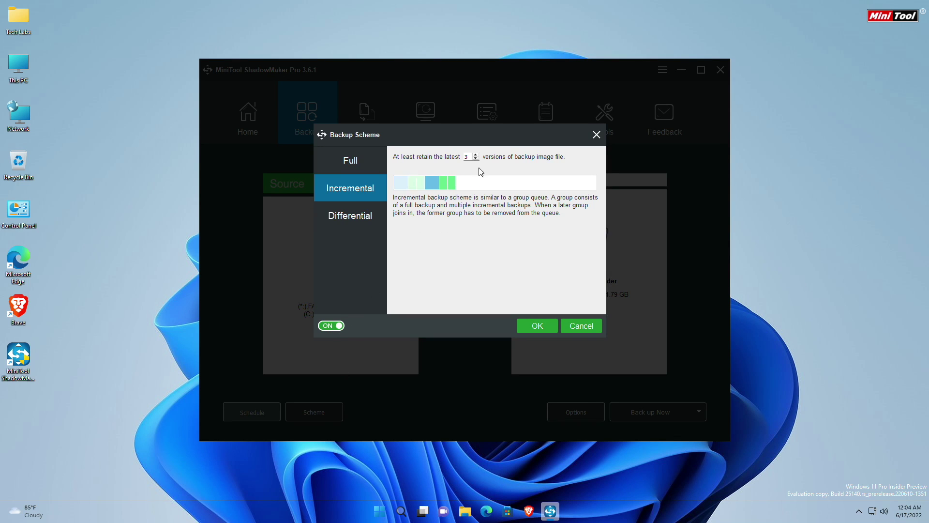
click(375, 160)
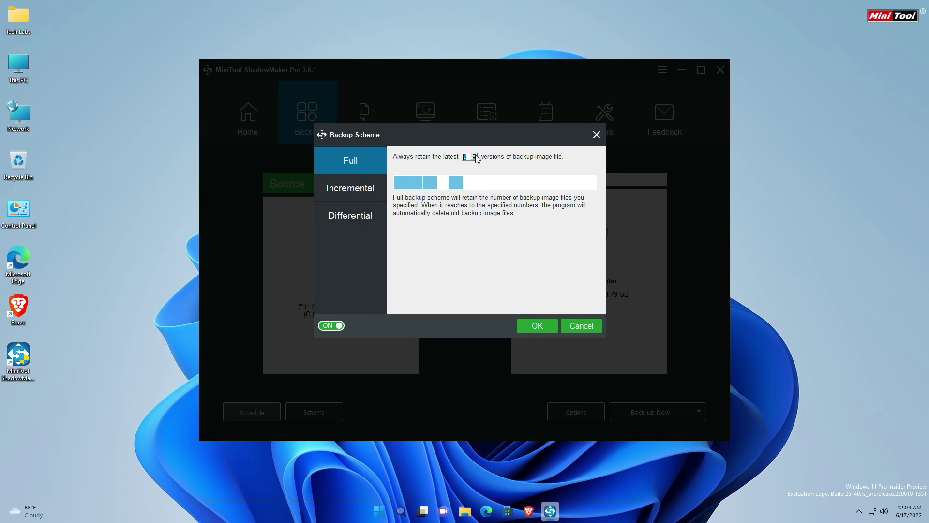
click(358, 189)
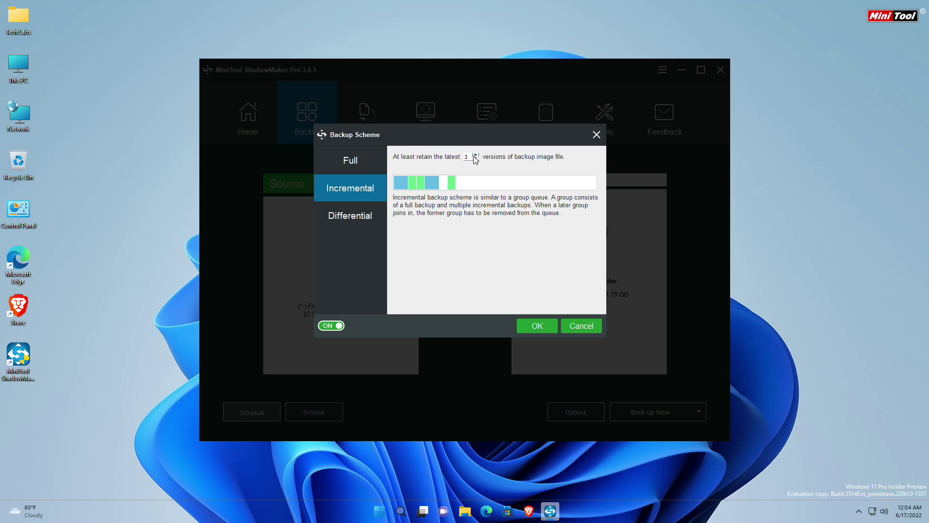
click(368, 211)
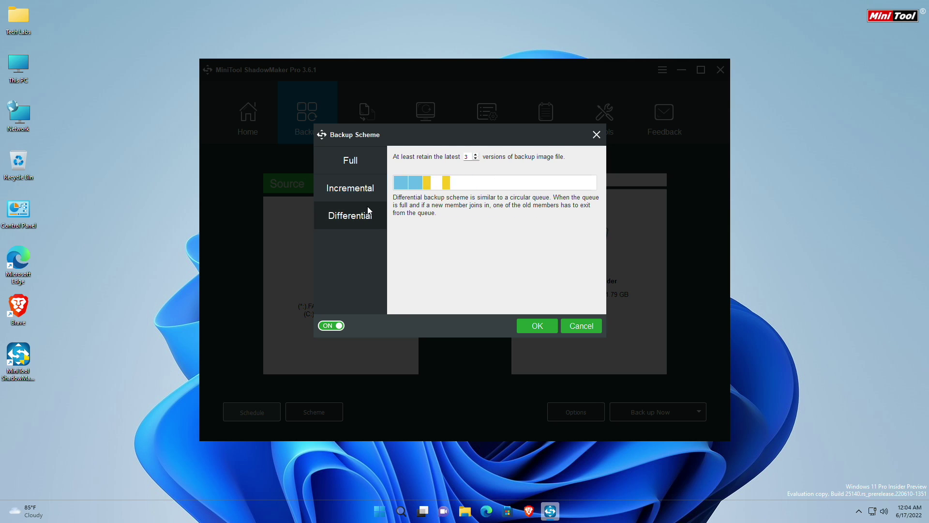
click(478, 157)
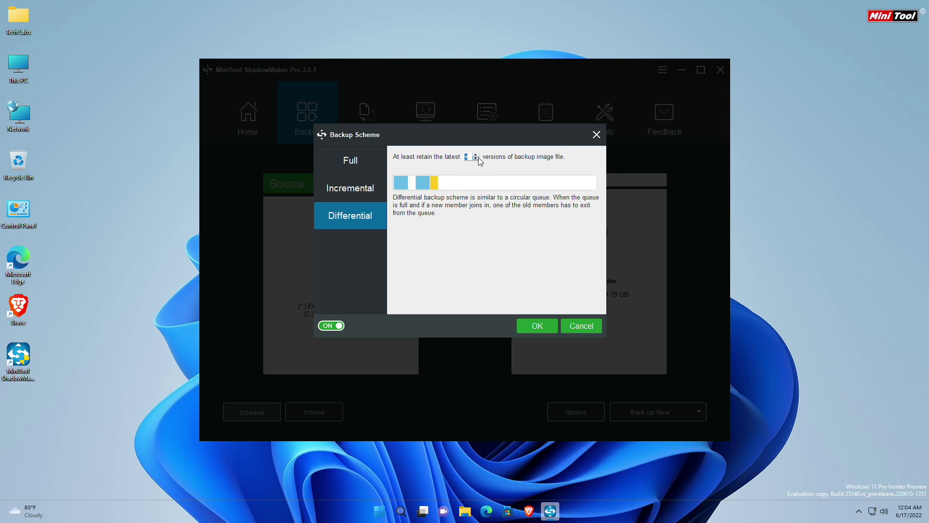
click(593, 329)
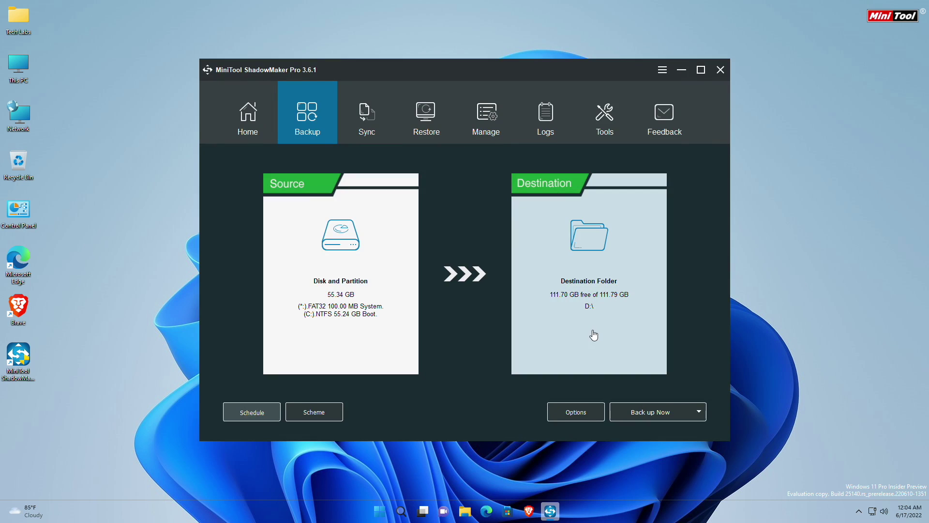
Run the system-partition backup to D:\ immediately and inspect the finished task's menus on Manage.
click(642, 412)
click(476, 262)
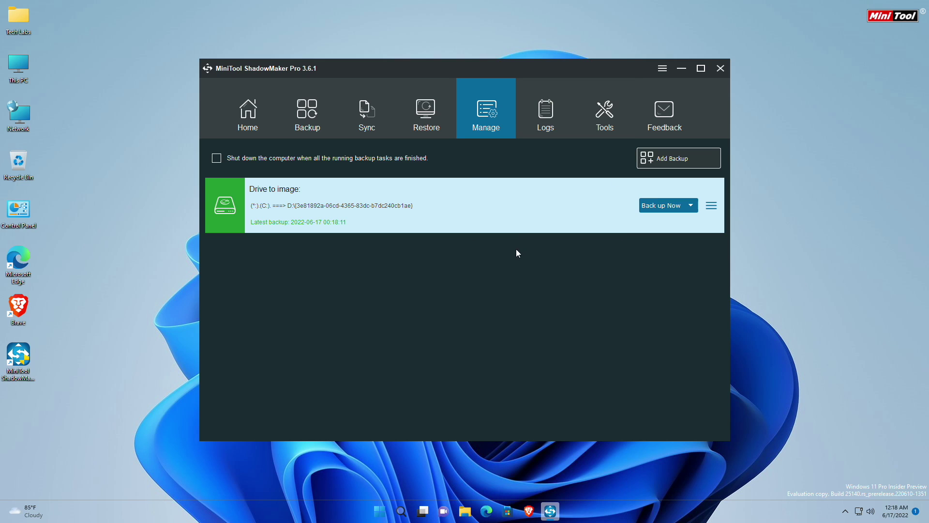
click(691, 205)
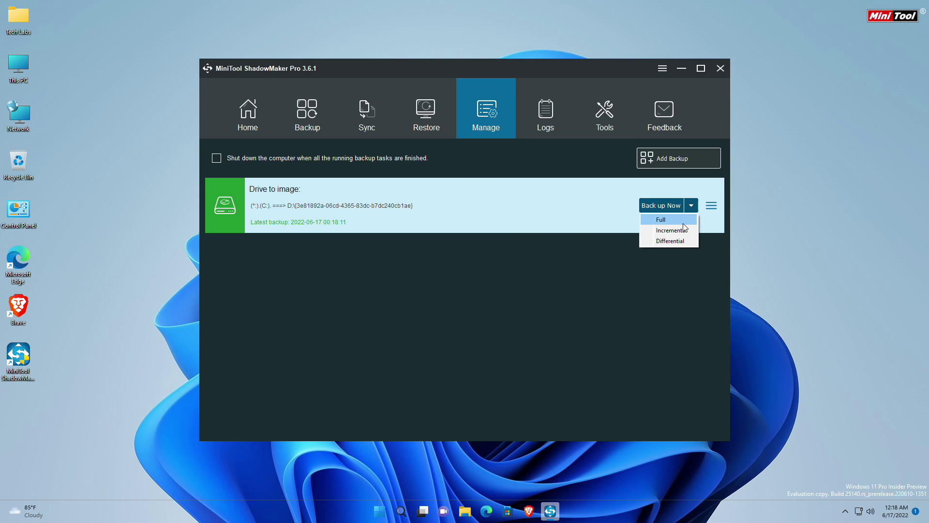
click(709, 257)
click(712, 205)
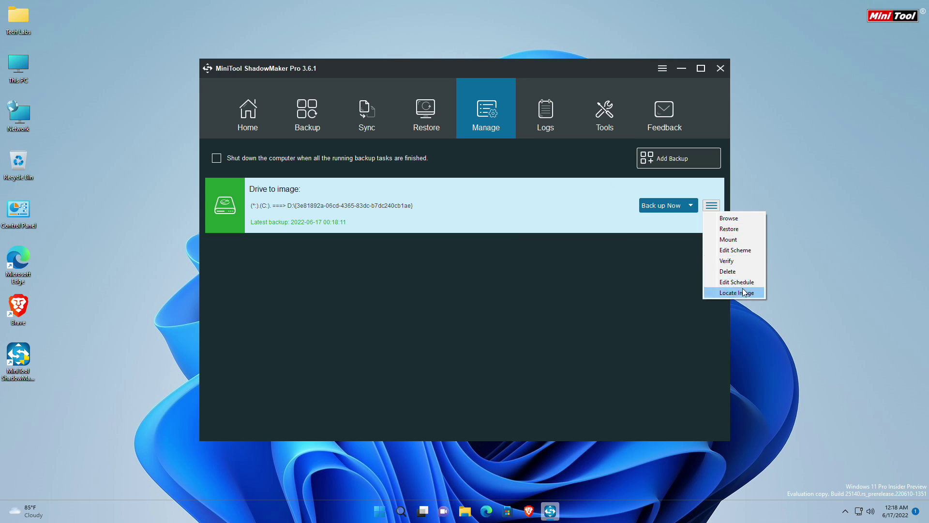
click(676, 296)
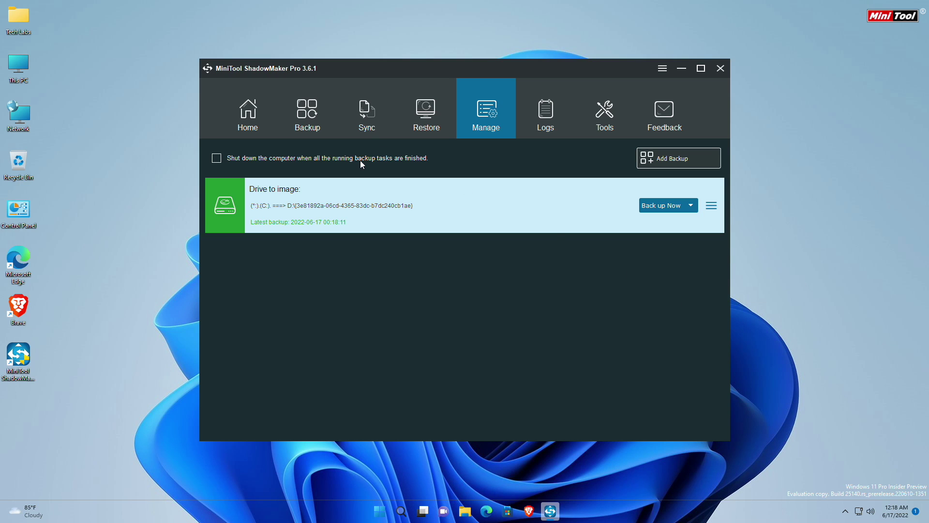
Pick the Downloads folder under C:\Users and the user profile as the sync source.
click(363, 131)
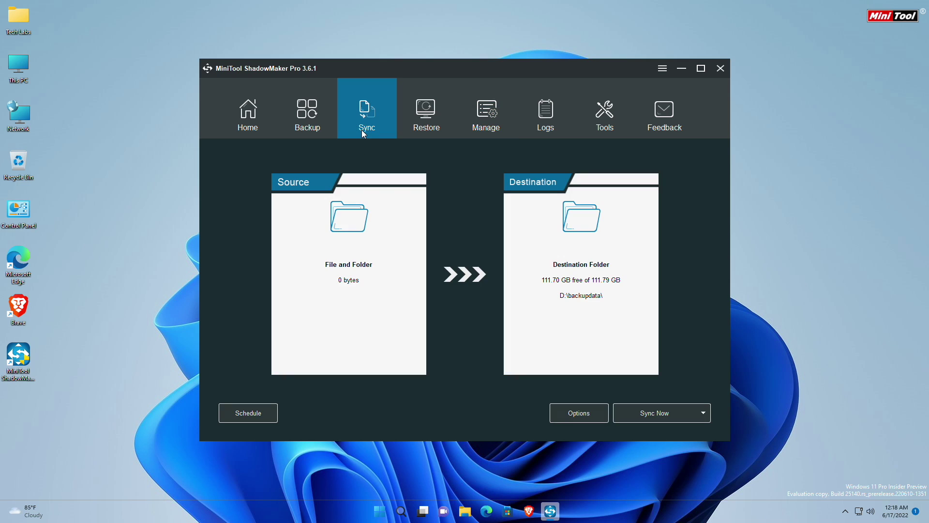
click(350, 239)
double_click(408, 157)
double_click(431, 213)
double_click(416, 172)
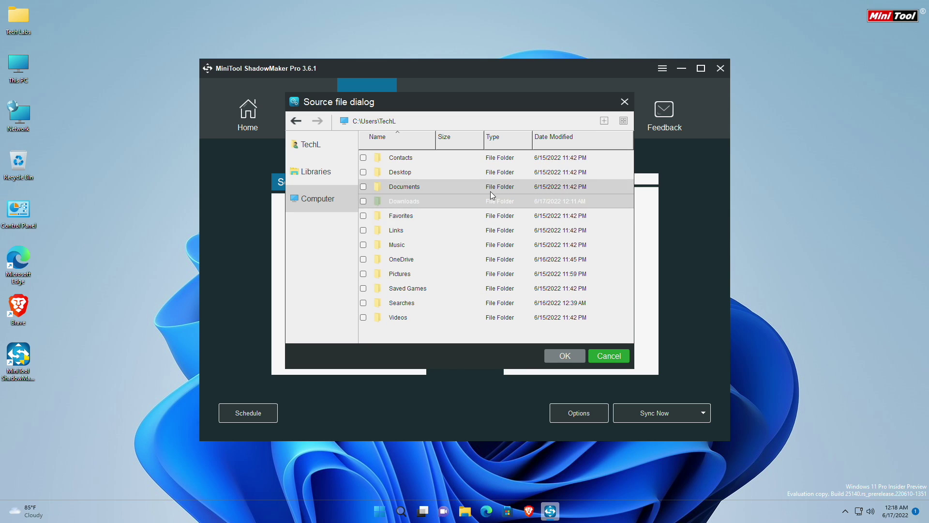
click(363, 201)
click(567, 355)
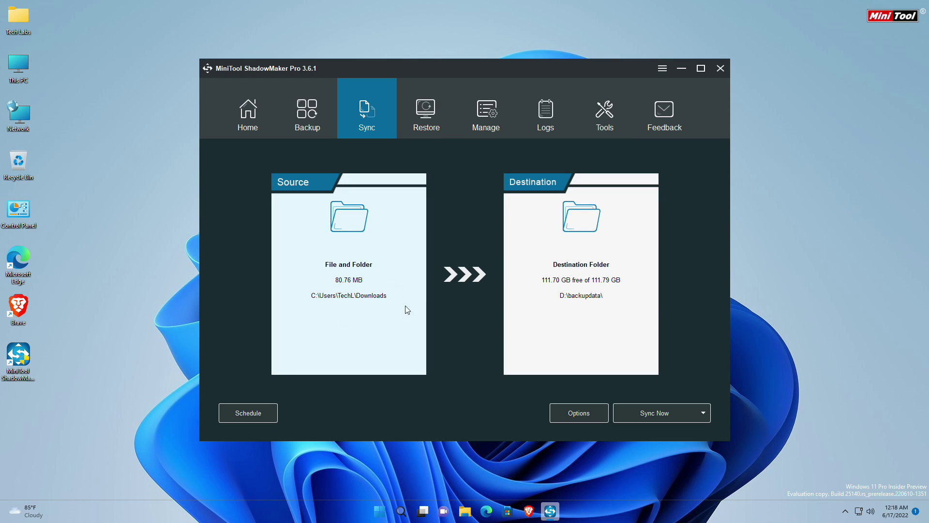
Set the D: drive as the sync destination and look over the sync options.
click(537, 303)
click(556, 353)
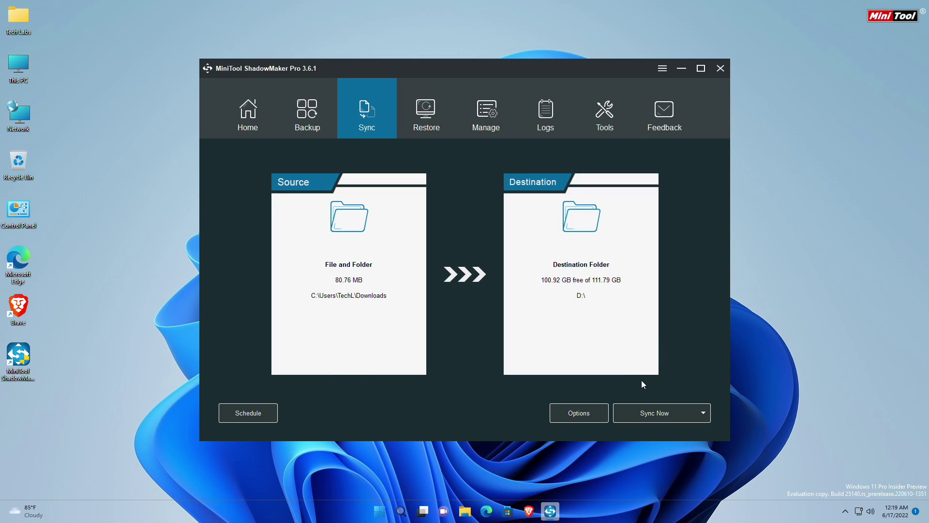
click(557, 413)
click(547, 339)
Preview the sync schedule choices without saving, then start syncing Downloads to D:\.
click(248, 413)
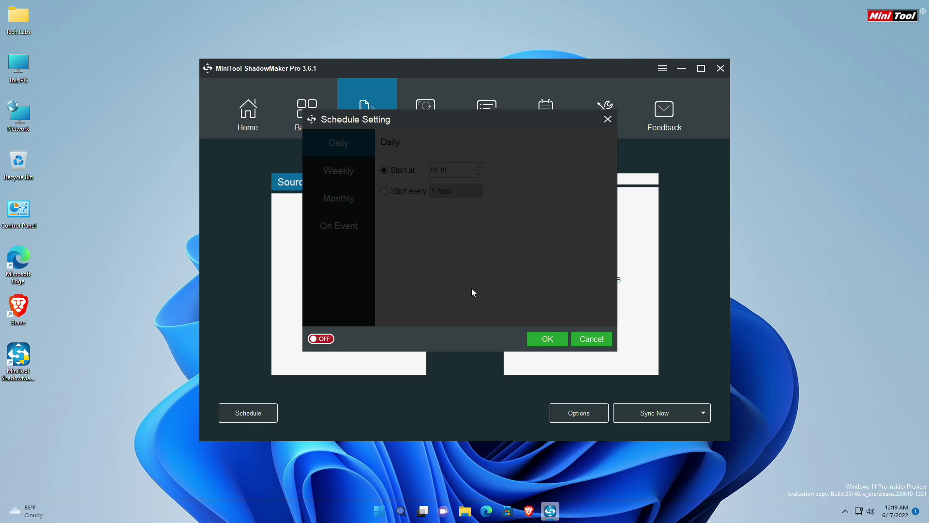
click(321, 338)
click(339, 170)
click(339, 198)
click(339, 225)
click(582, 338)
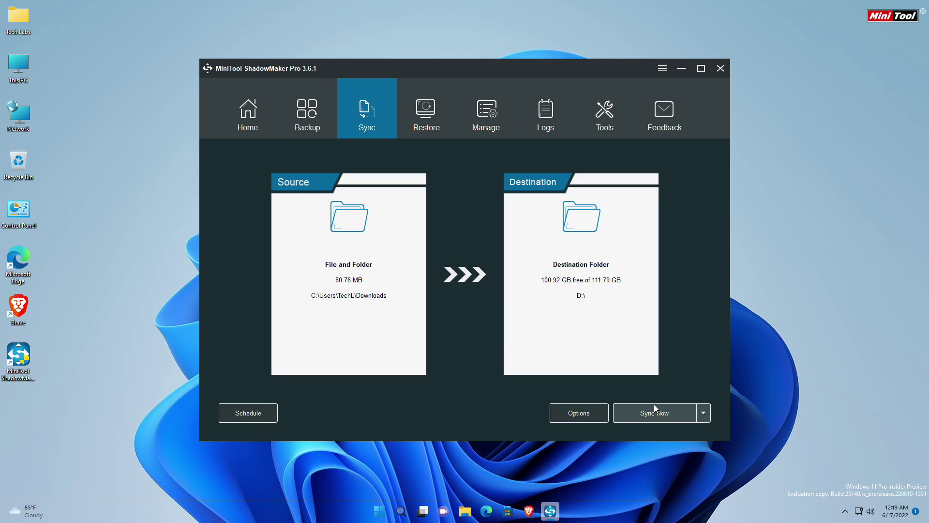
click(654, 406)
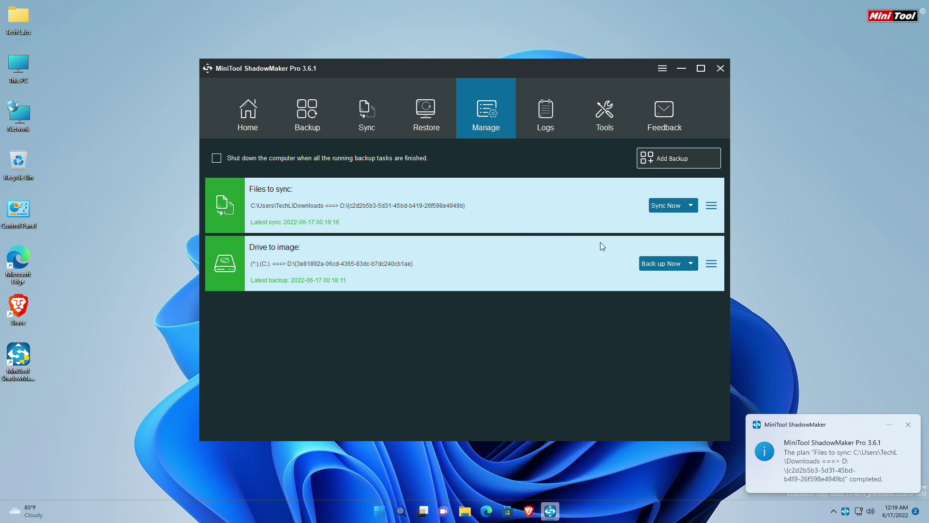
Check the task log showing the backup and sync succeeded, then move to Tools.
click(712, 205)
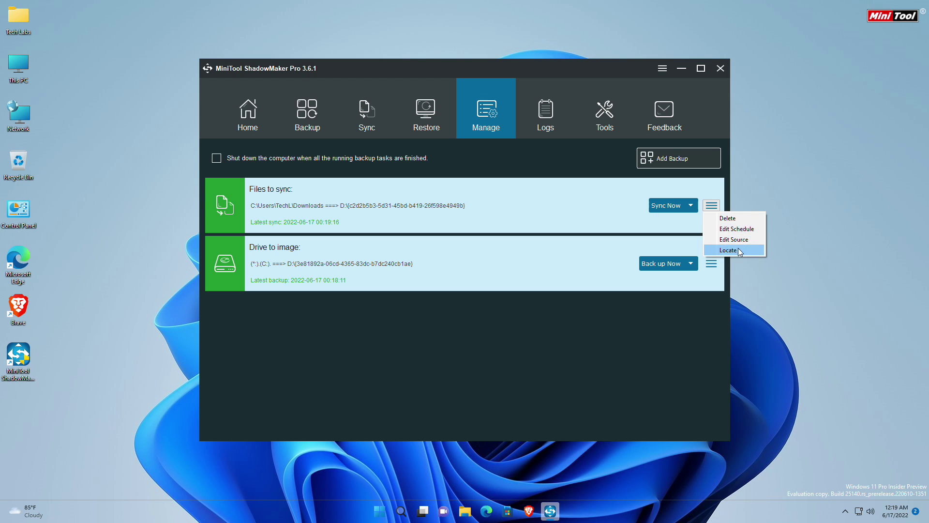
click(536, 134)
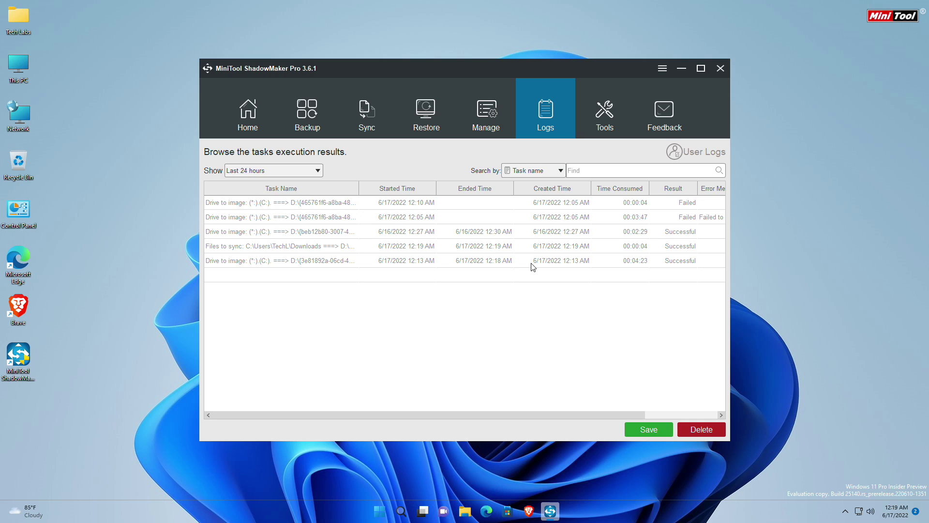
click(597, 127)
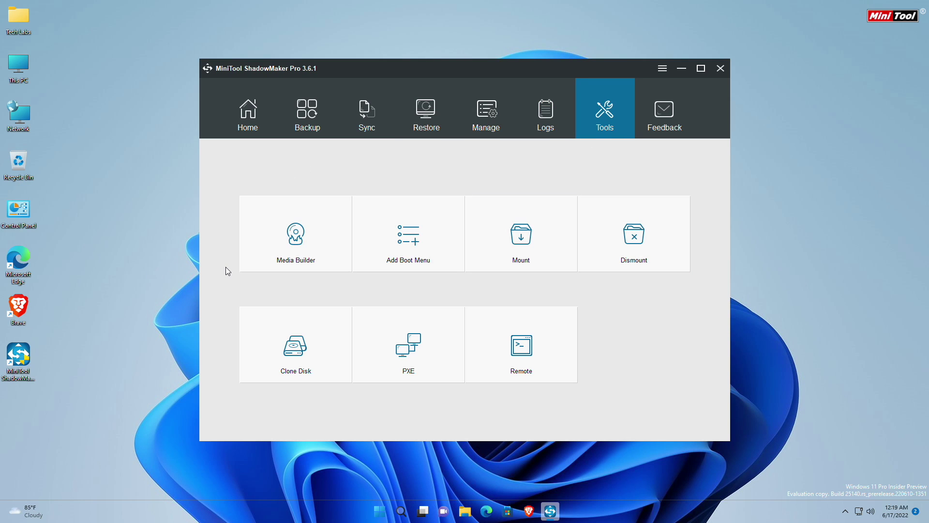
Glance at Media Builder, then bring up the Clone Disk window.
click(280, 256)
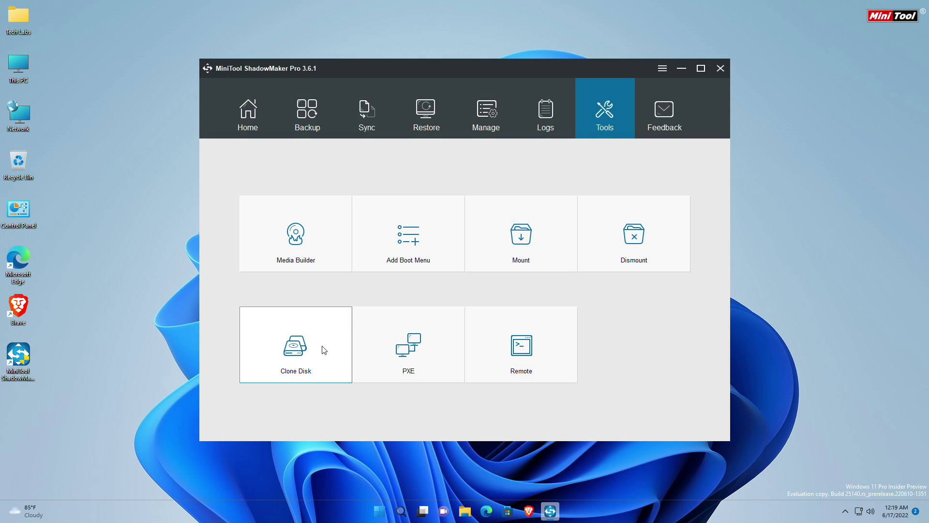
click(324, 349)
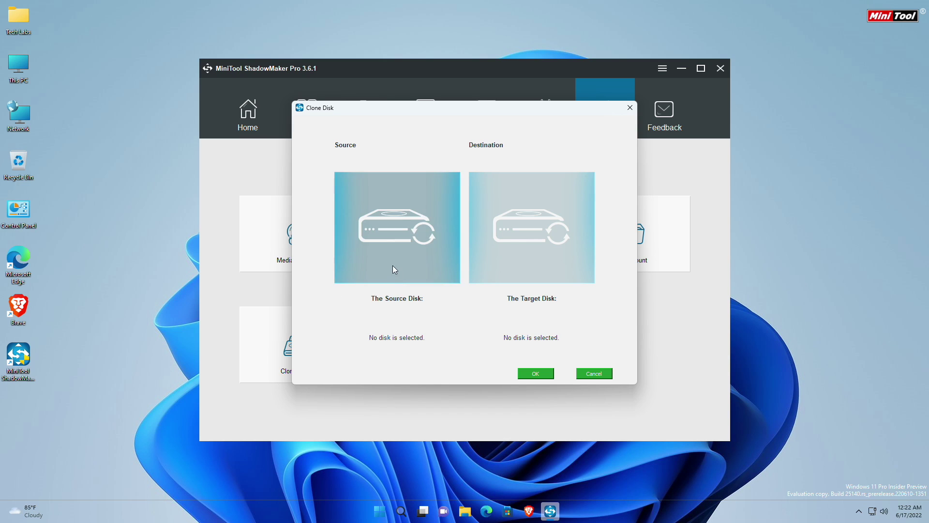
Clone the 55.90 GB Kingston disk onto the 111.79 GB Seagate USB drive, accepting the target wipe.
click(393, 262)
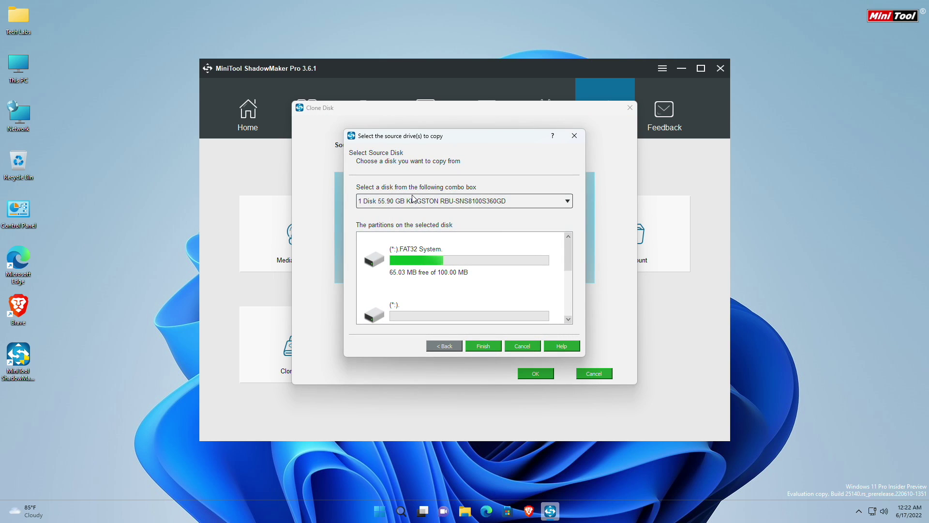
click(480, 347)
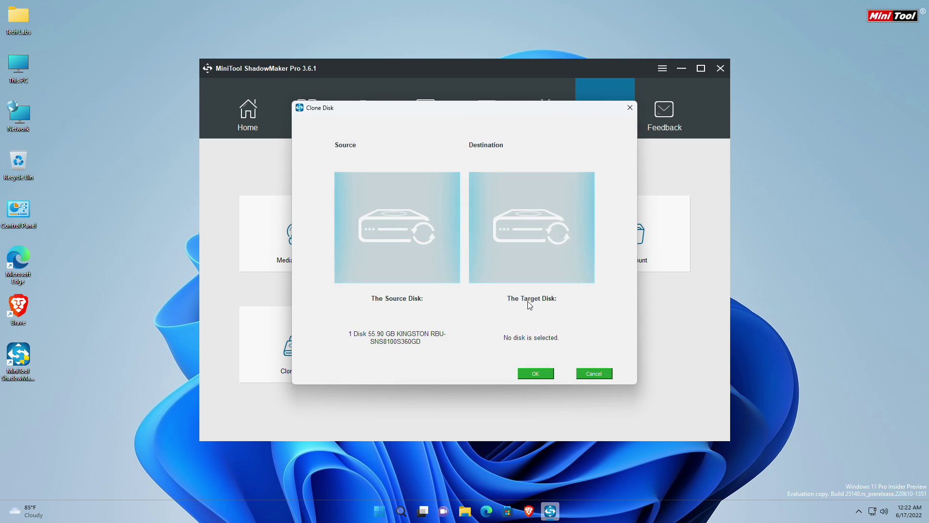
click(538, 265)
click(422, 202)
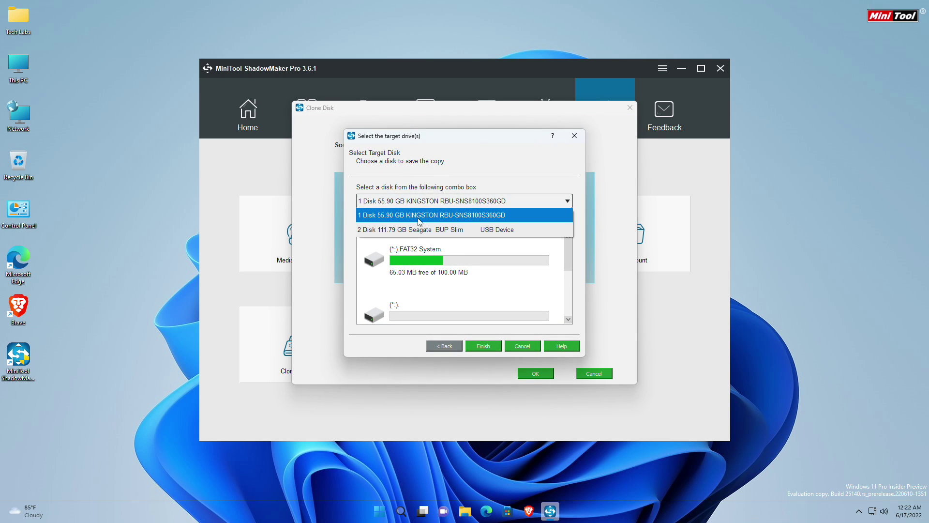
click(419, 226)
click(483, 346)
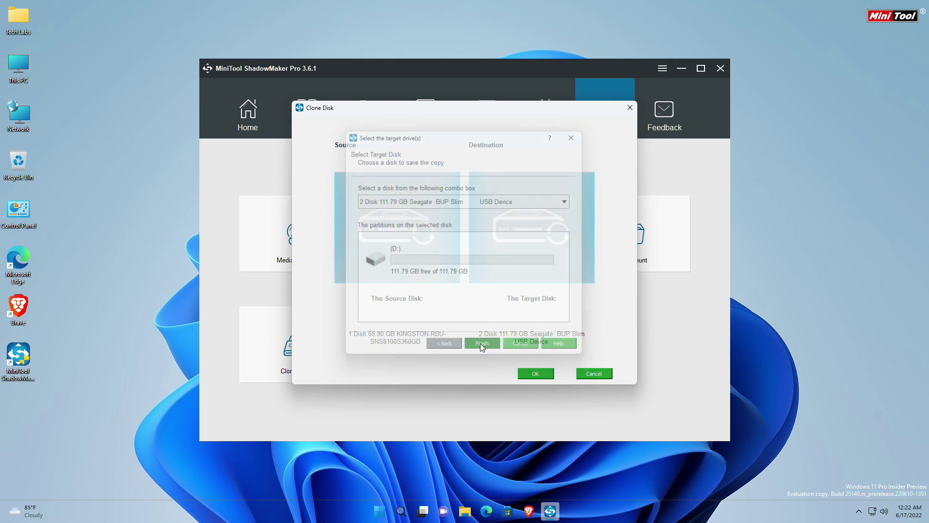
click(540, 373)
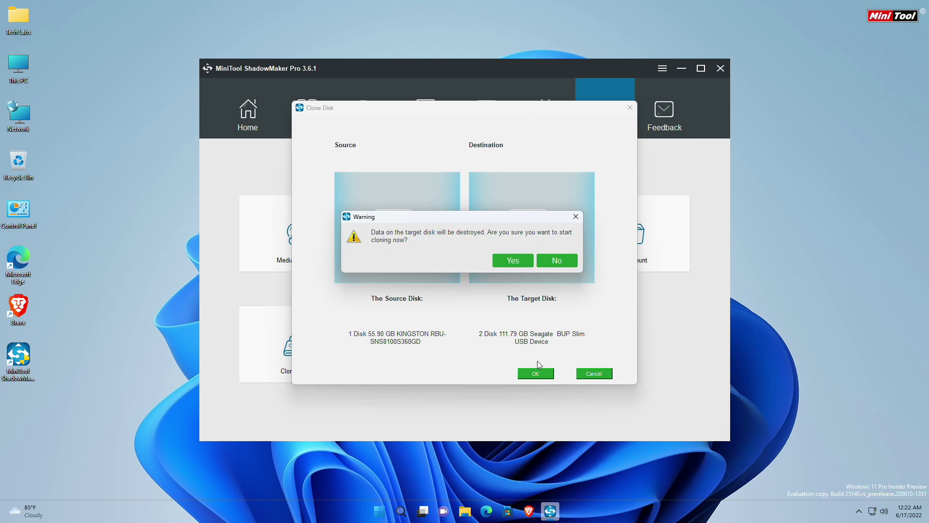
click(524, 261)
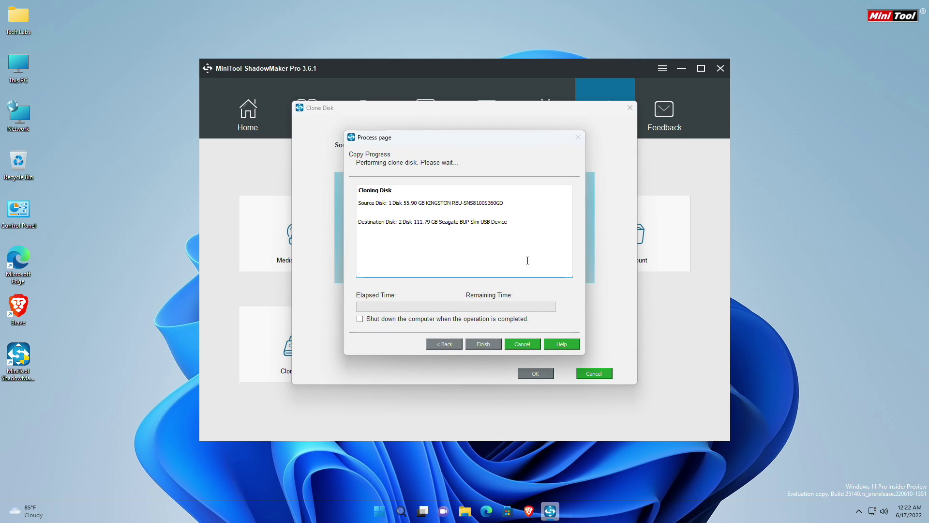